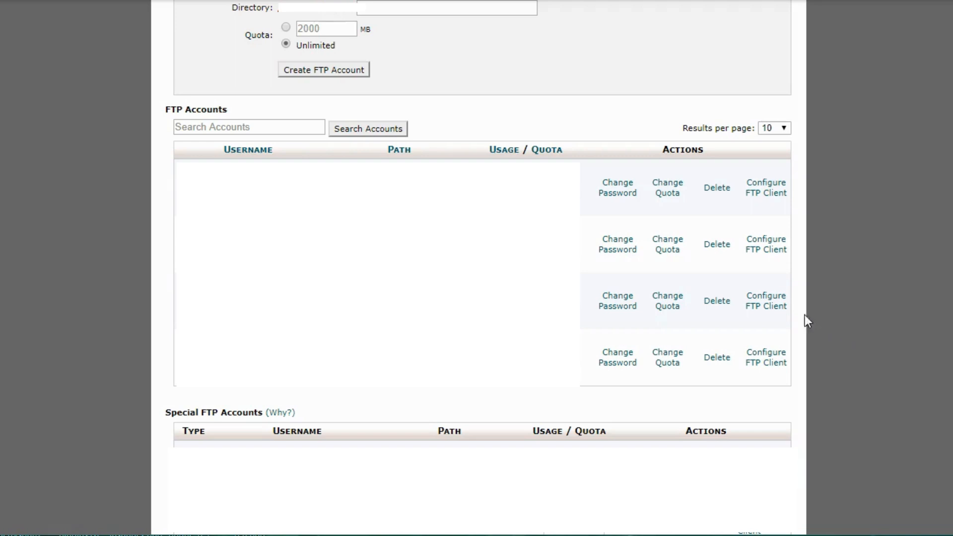
Step: Expand the FTP account's client configuration to show its manual settings, including port 21
{"action": "left_click", "coordinate": [766, 301]}
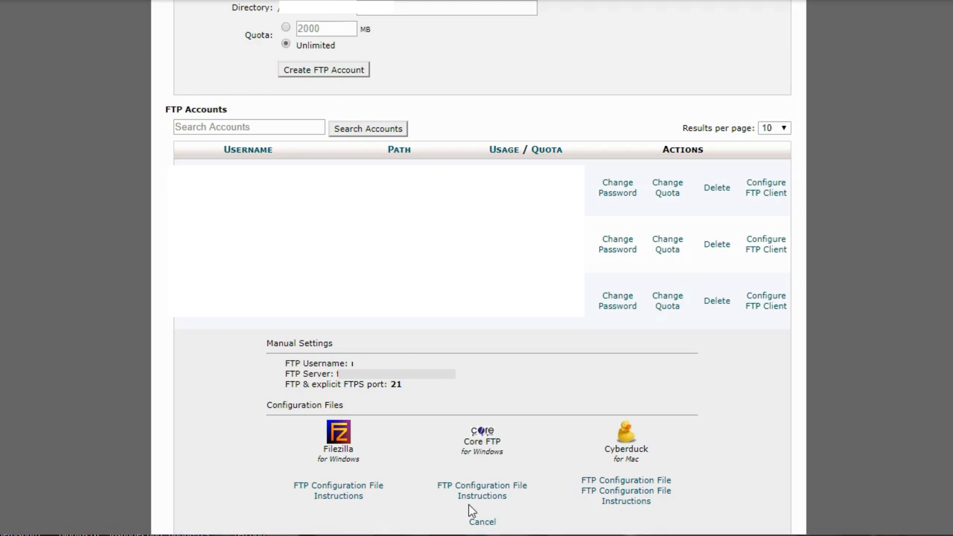
Step: Switch from the cPanel FTP manual settings to the FileZilla window
{"action": "key", "text": "alt+Tab"}
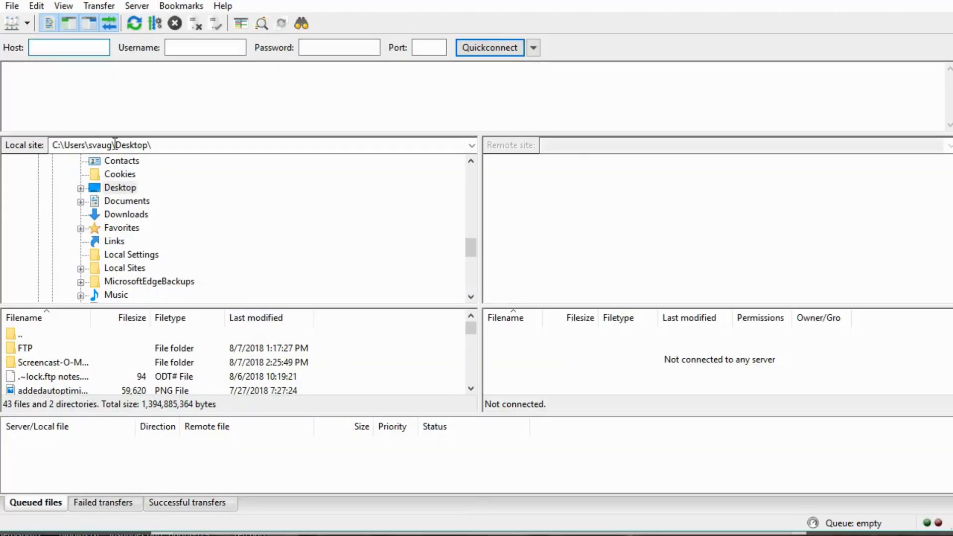
Step: Cancel the File > Import settings dialog, then pick the saved Major Demo Site from Site Manager
{"action": "left_click", "coordinate": [12, 7]}
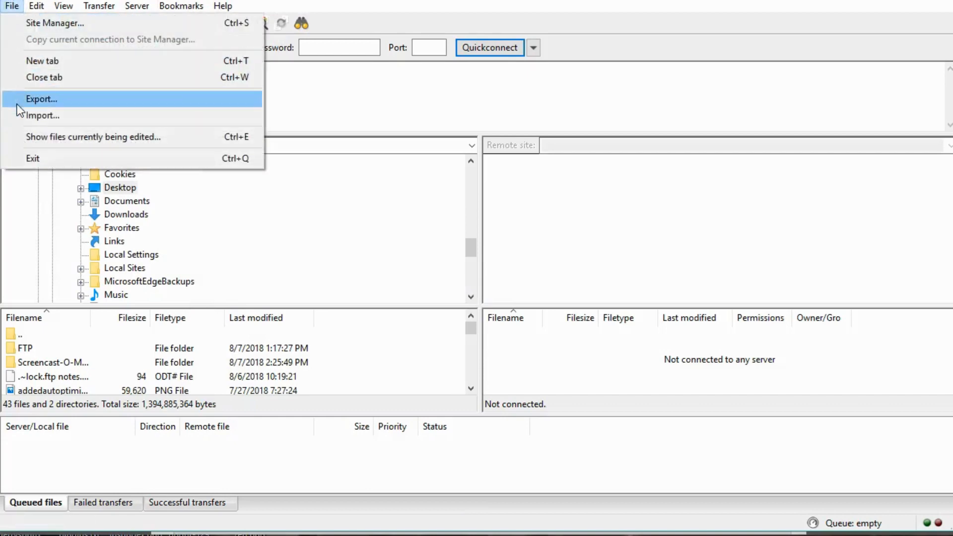
{"action": "left_click", "coordinate": [20, 116]}
{"action": "left_click", "coordinate": [653, 394]}
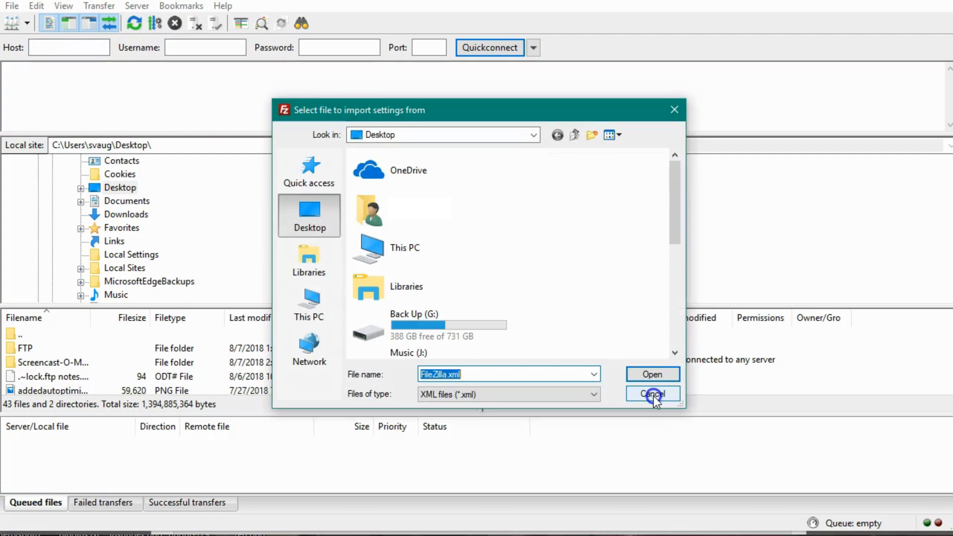
{"action": "left_click", "coordinate": [653, 394]}
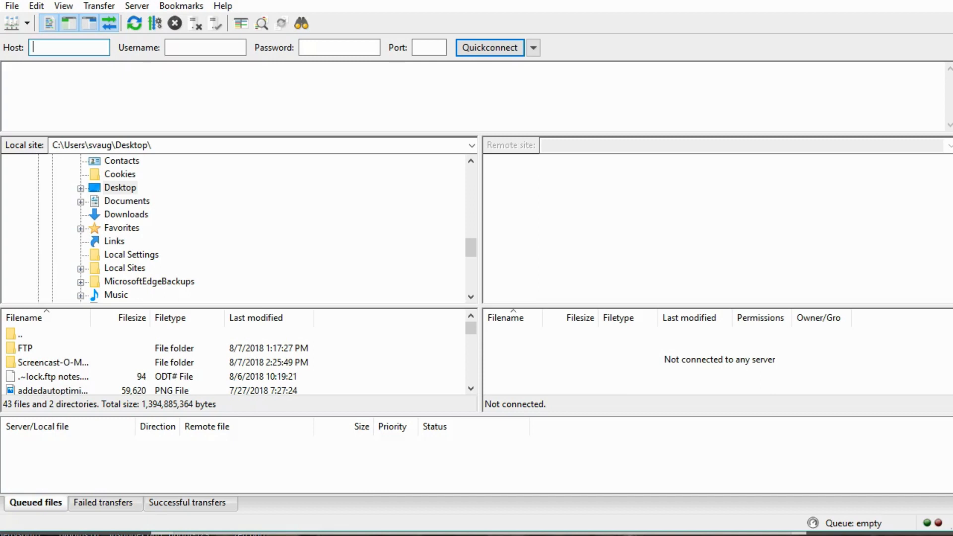
{"action": "left_click", "coordinate": [27, 23]}
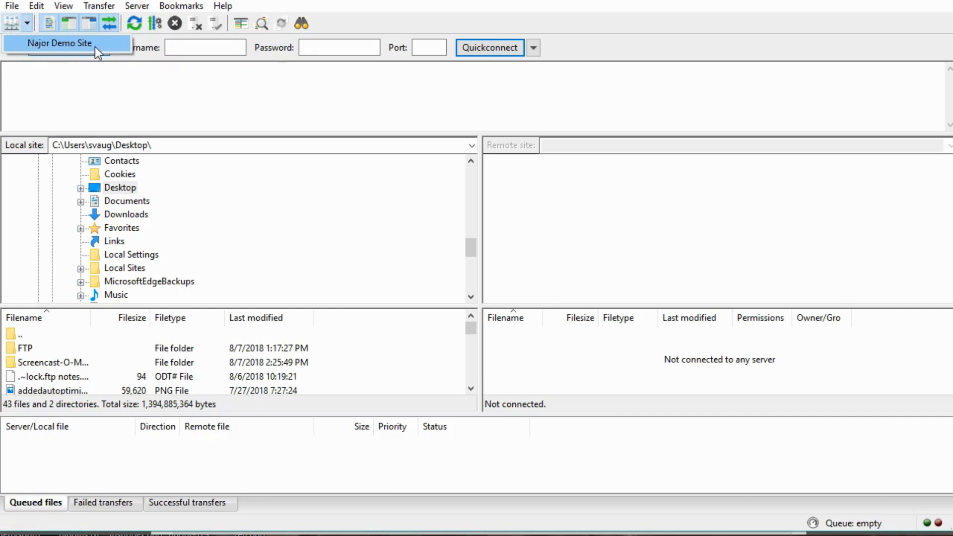
{"action": "left_click", "coordinate": [69, 43]}
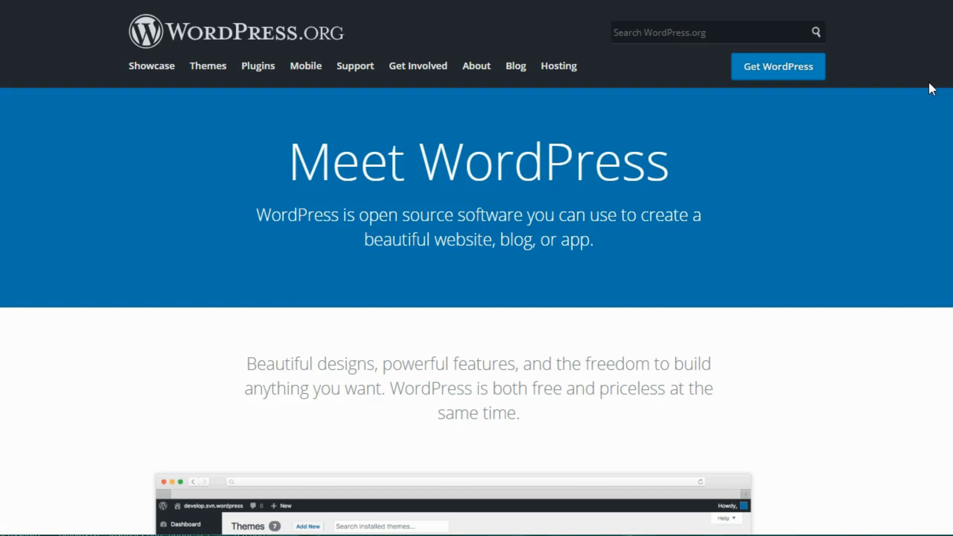
Step: Download WordPress 4.9.8 from WordPress.org and open wordpress-4.9.8.zip in WinRAR
{"action": "left_click", "coordinate": [805, 78]}
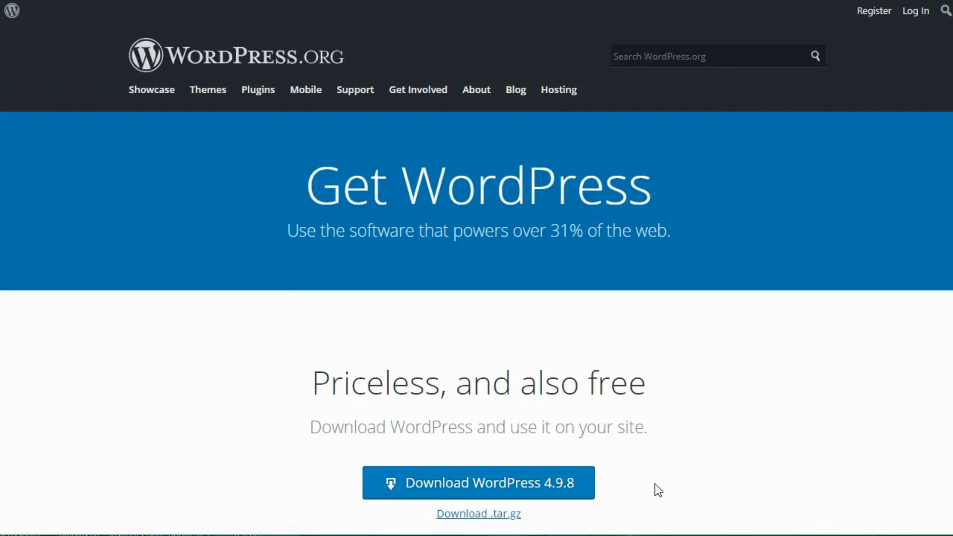
{"action": "left_click", "coordinate": [473, 488]}
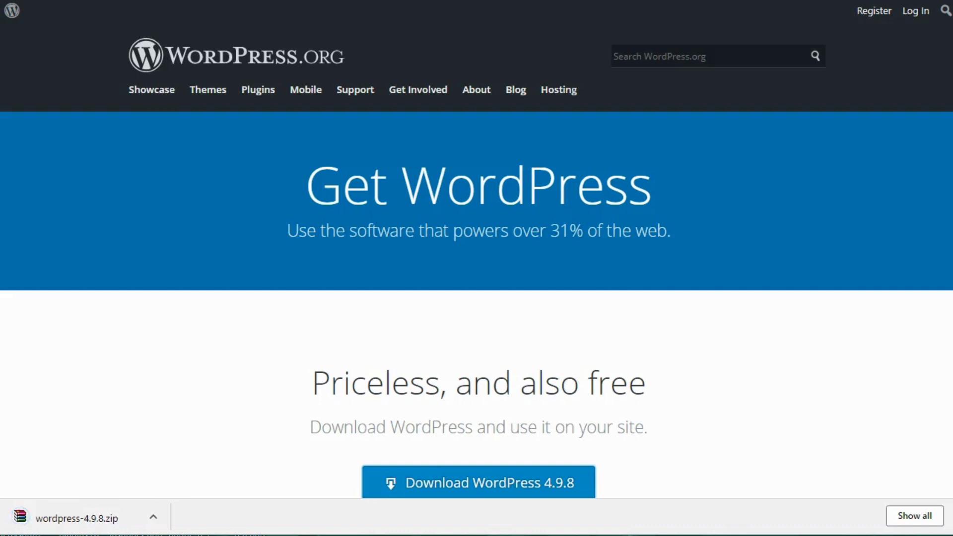
{"action": "left_click", "coordinate": [153, 517]}
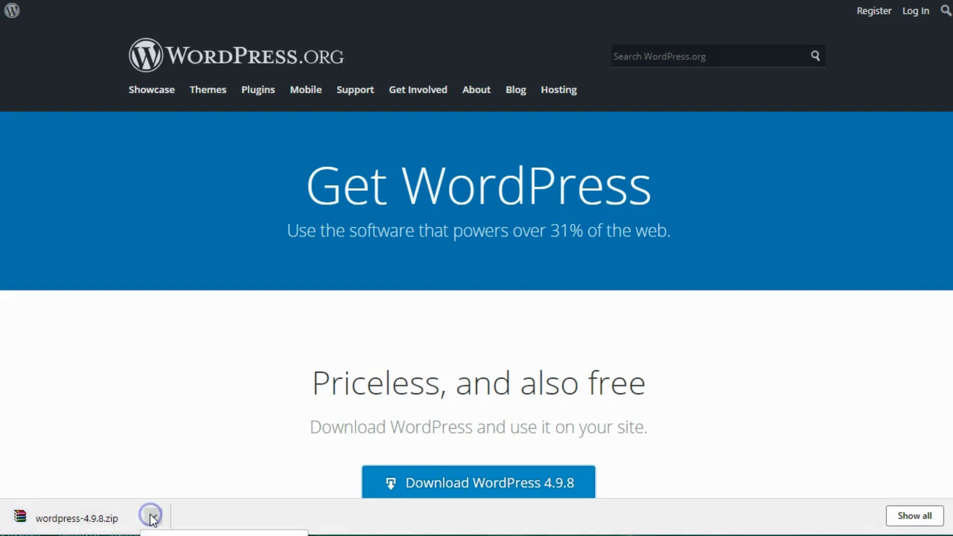
{"action": "left_click", "coordinate": [171, 535]}
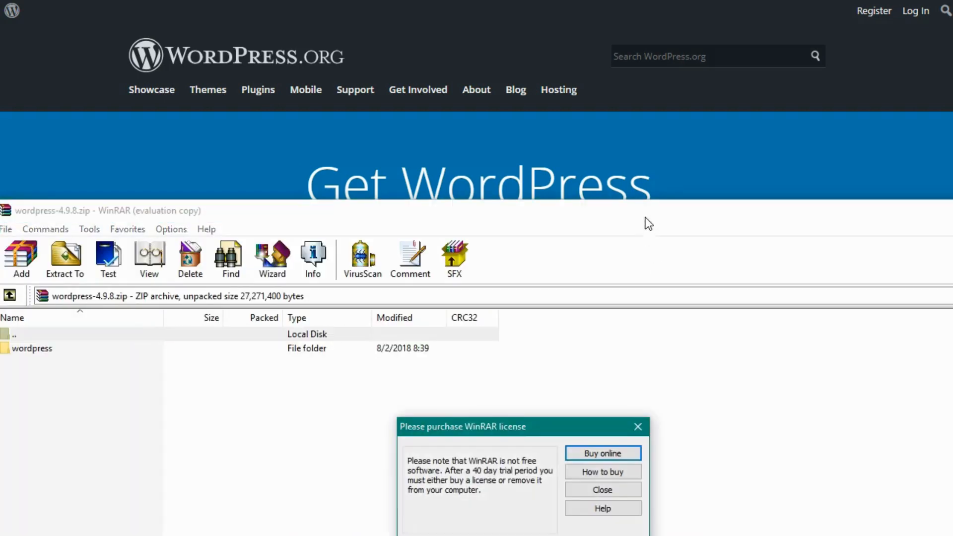
Step: Dismiss WinRAR's licence reminder and drag the wordpress folder onto the Desktop to extract it
{"action": "left_click", "coordinate": [621, 490]}
{"action": "left_click_drag", "start_coordinate": [604, 212], "coordinate": [611, 9]}
{"action": "left_click", "coordinate": [54, 148]}
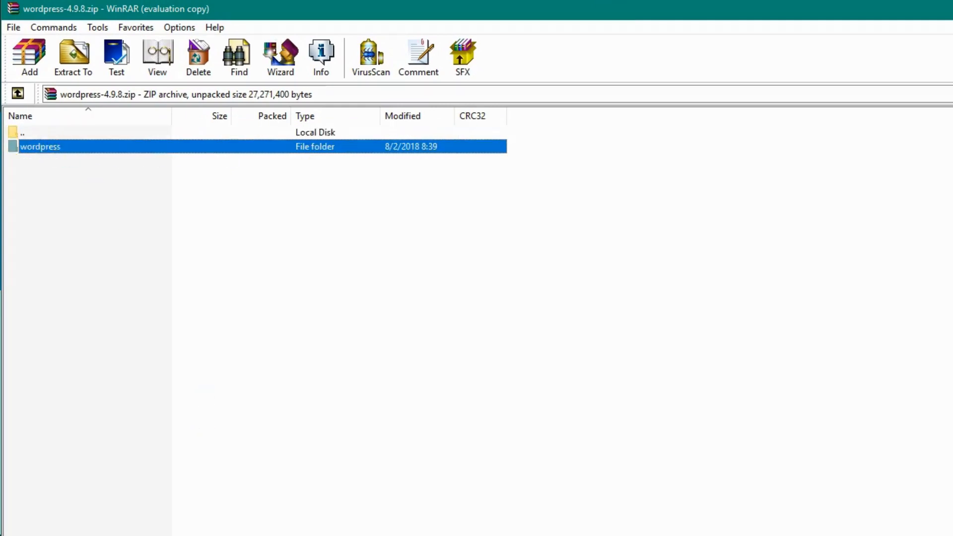
{"action": "left_click_drag", "start_coordinate": [54, 148], "coordinate": [0, 149]}
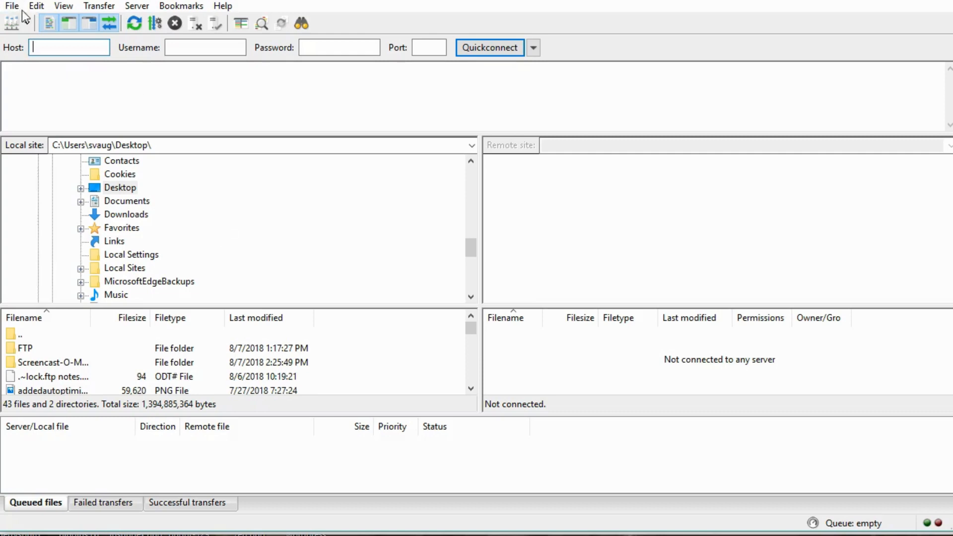
Step: Connect to the saved Major Demo Site, entering the account password when prompted
{"action": "left_click", "coordinate": [27, 23]}
{"action": "left_click", "coordinate": [29, 42]}
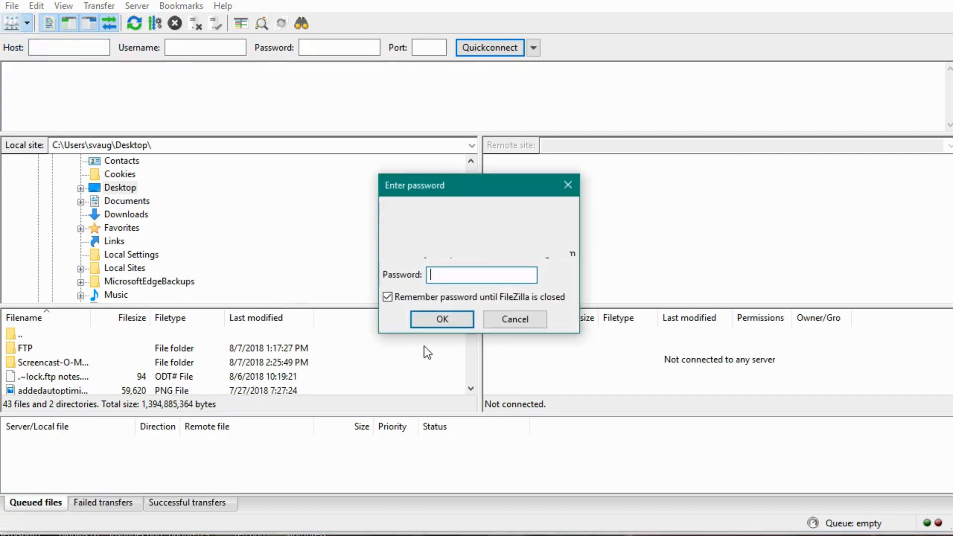
{"action": "type", "text": "••••••••••••"}
{"action": "key", "text": "Return"}
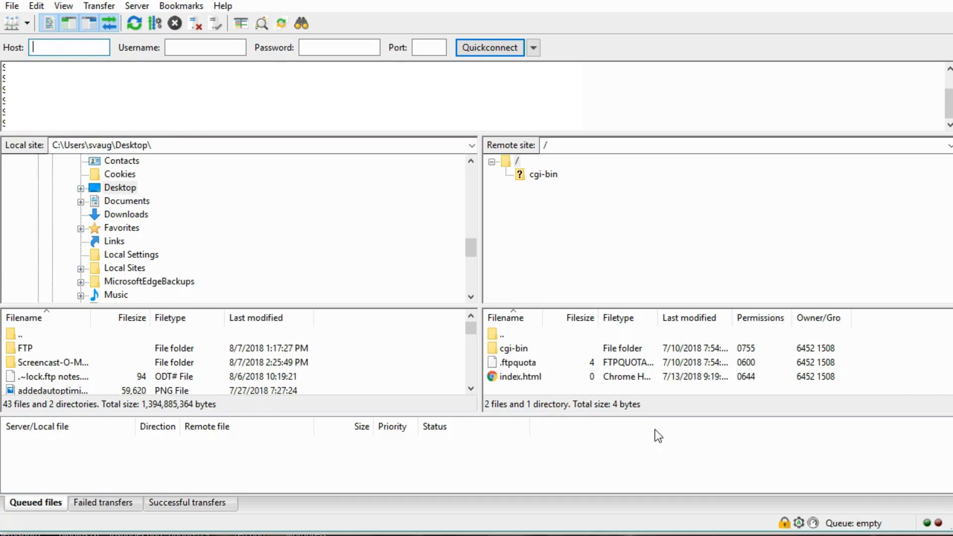
Step: Delete index.html from the server root and confirm the deletion
{"action": "left_click", "coordinate": [531, 376]}
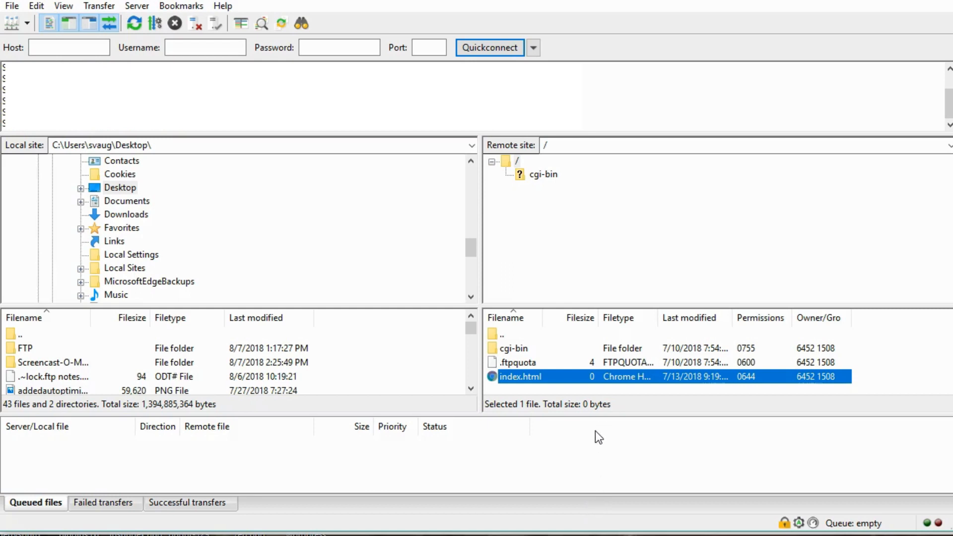
{"action": "key", "text": "Delete"}
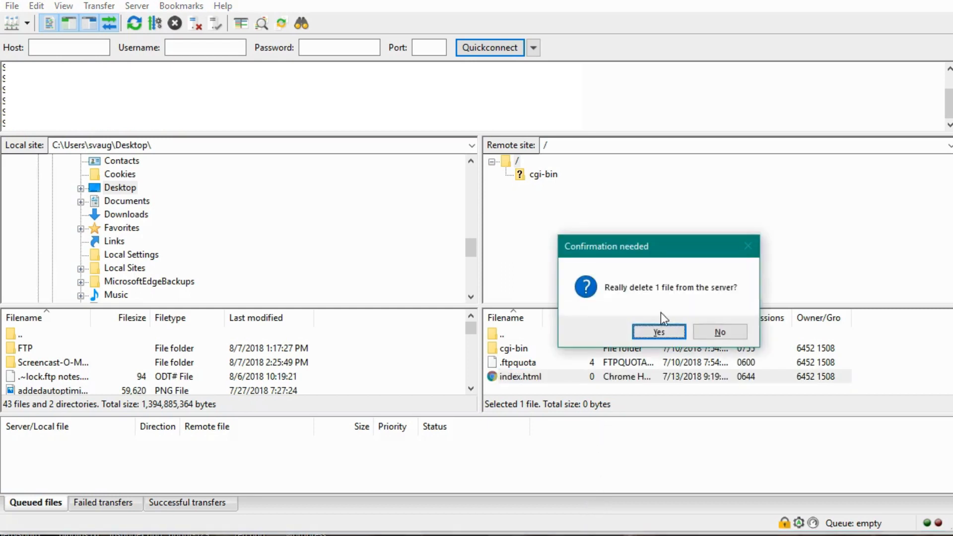
{"action": "left_click", "coordinate": [658, 331]}
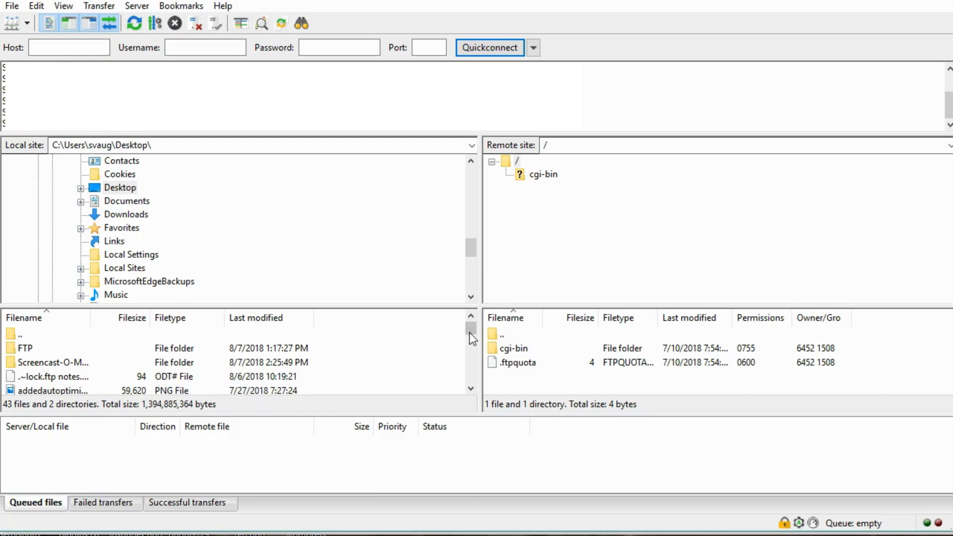
Step: Upload every file in the local wordpress folder, wp-admin through xmlrpc.php, to the server root
{"action": "left_click", "coordinate": [134, 23]}
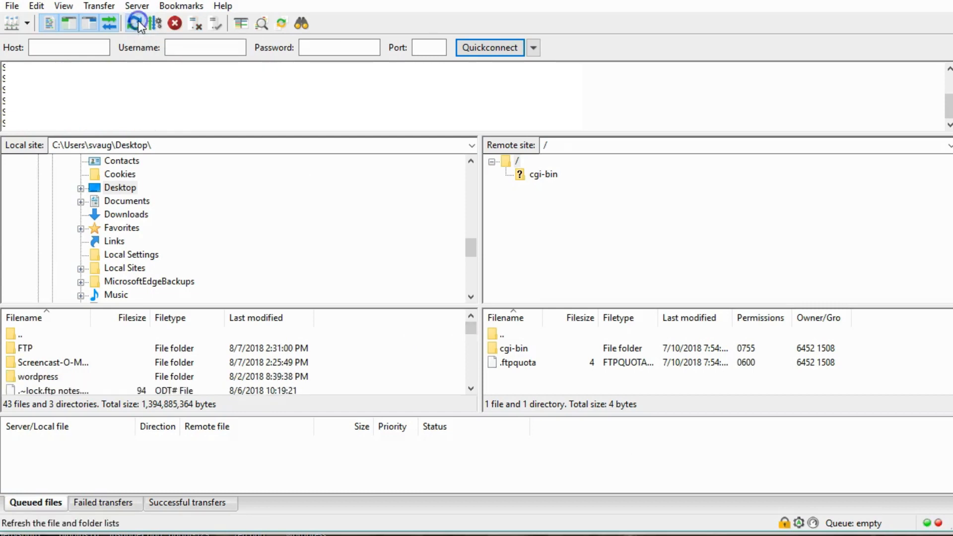
{"action": "double_click", "coordinate": [31, 377]}
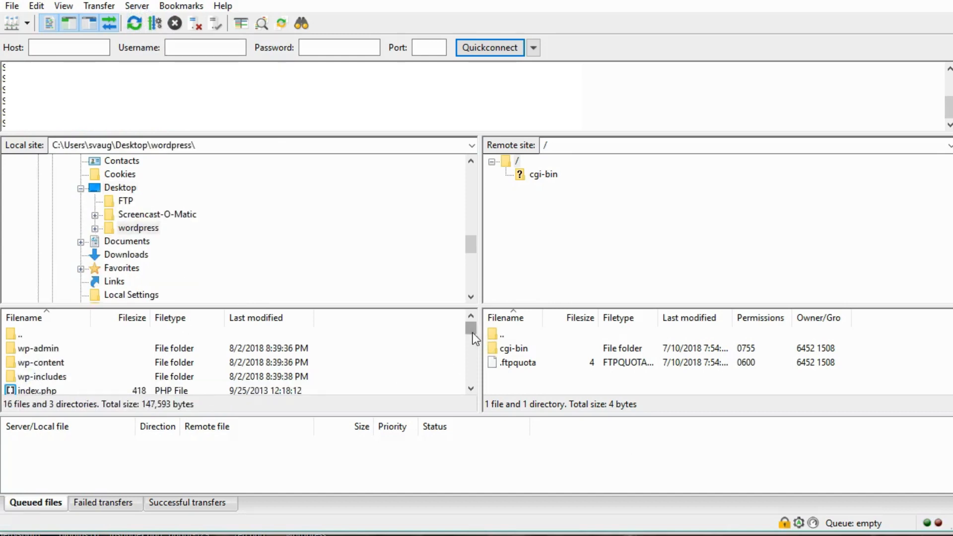
{"action": "mouse_move", "coordinate": [472, 327]}
{"action": "left_mouse_down"}
{"action": "mouse_move", "coordinate": [472, 368]}
{"action": "mouse_move", "coordinate": [472, 324]}
{"action": "left_mouse_up"}
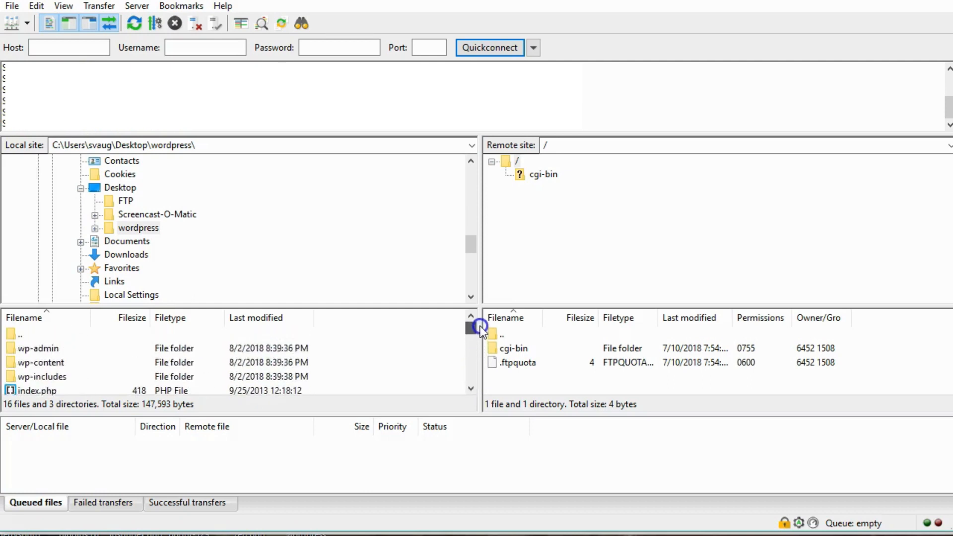
{"action": "left_click", "coordinate": [53, 348]}
{"action": "left_click_drag", "start_coordinate": [473, 324], "coordinate": [469, 396]}
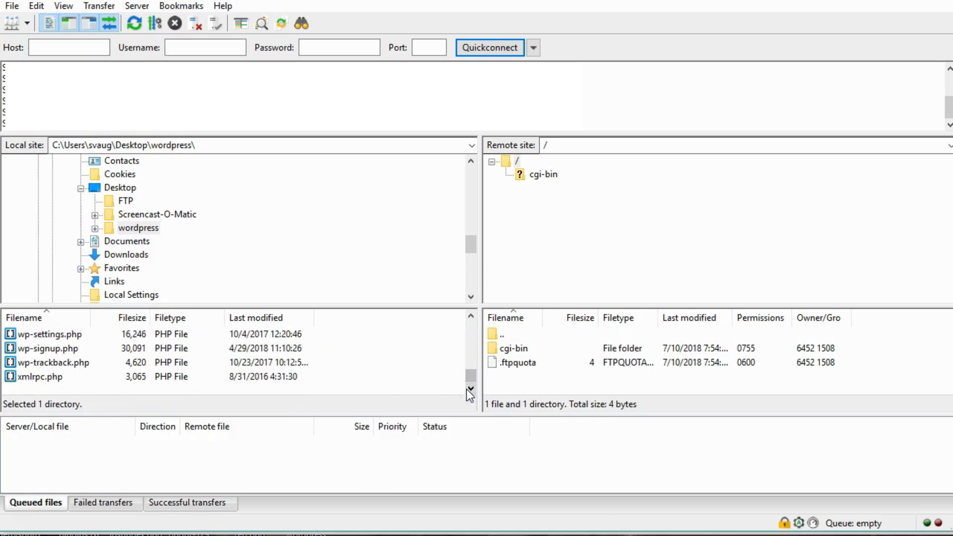
{"action": "left_click", "coordinate": [78, 380], "text": "shift"}
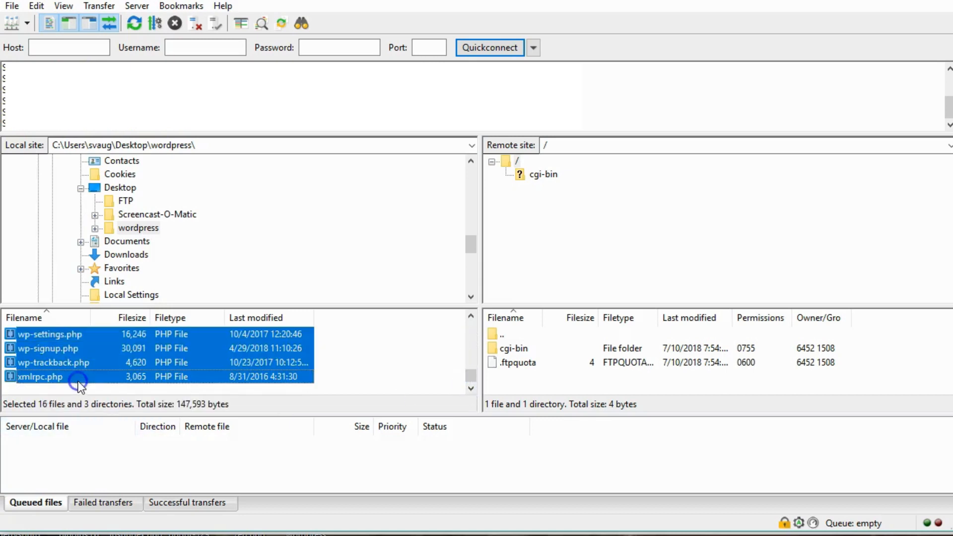
{"action": "left_click_drag", "start_coordinate": [90, 361], "coordinate": [517, 387]}
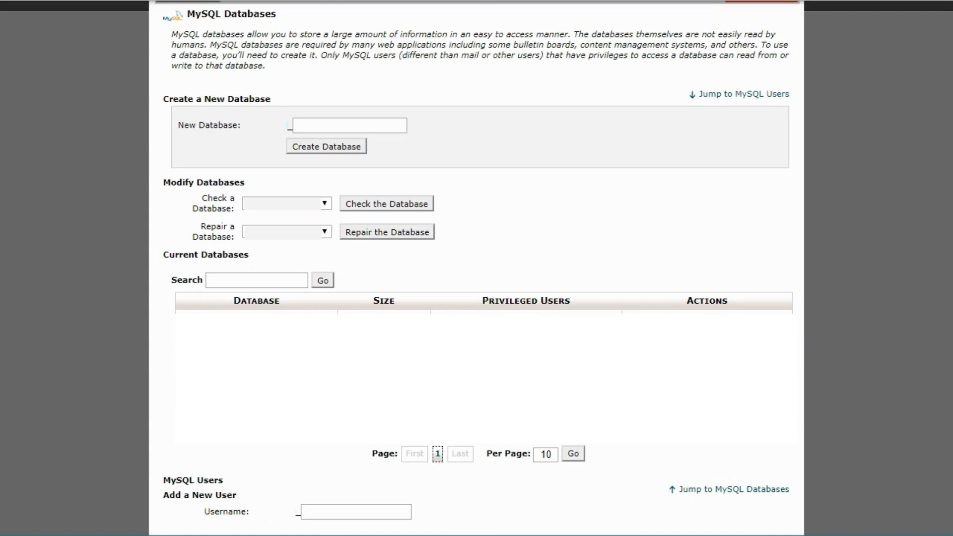
Step: Start entering the new database's name in New Database, then scroll down the MySQL Databases page
{"action": "left_click", "coordinate": [317, 121]}
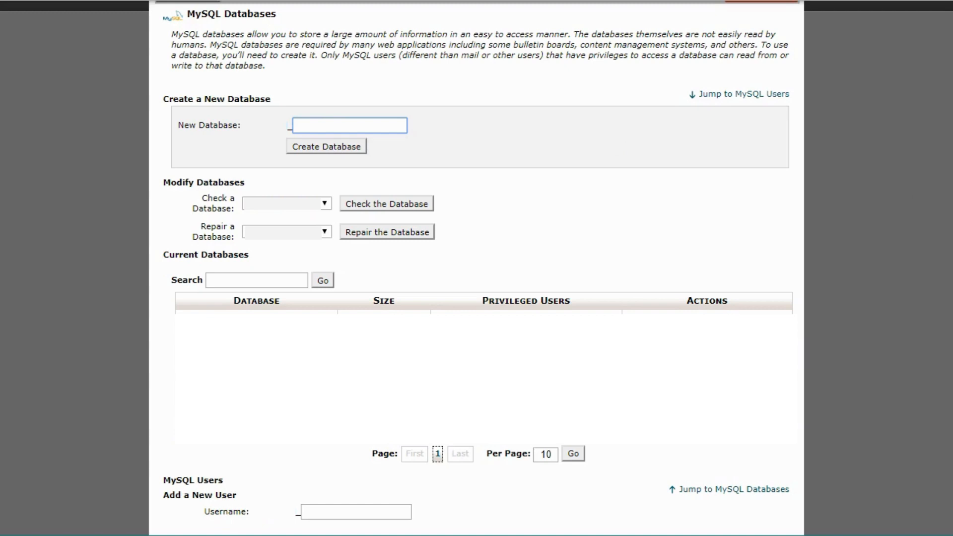
{"action": "scroll", "coordinate": [476, 267], "scroll_direction": "down", "scroll_amount": 8}
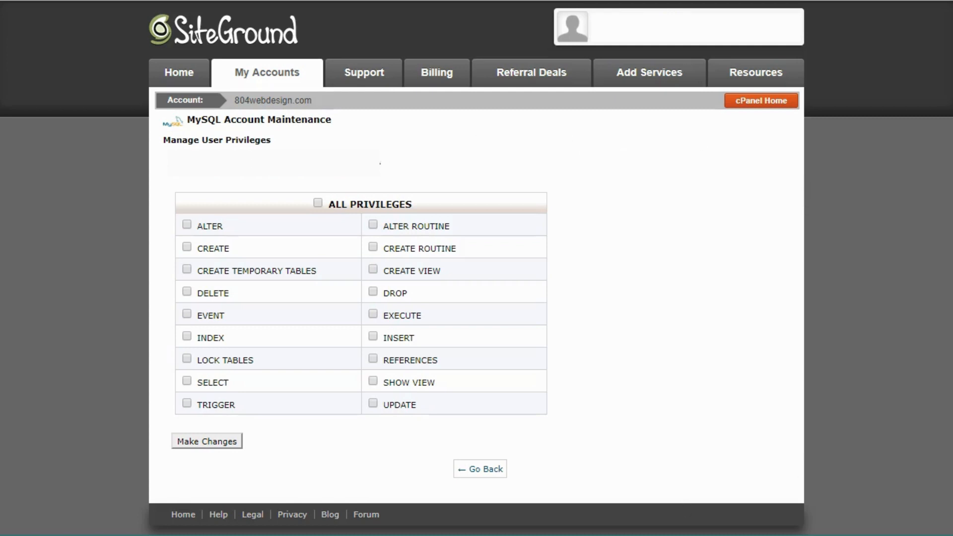
Step: Grant the MySQL user ALL PRIVILEGES on the database and apply the changes
{"action": "left_click", "coordinate": [318, 204]}
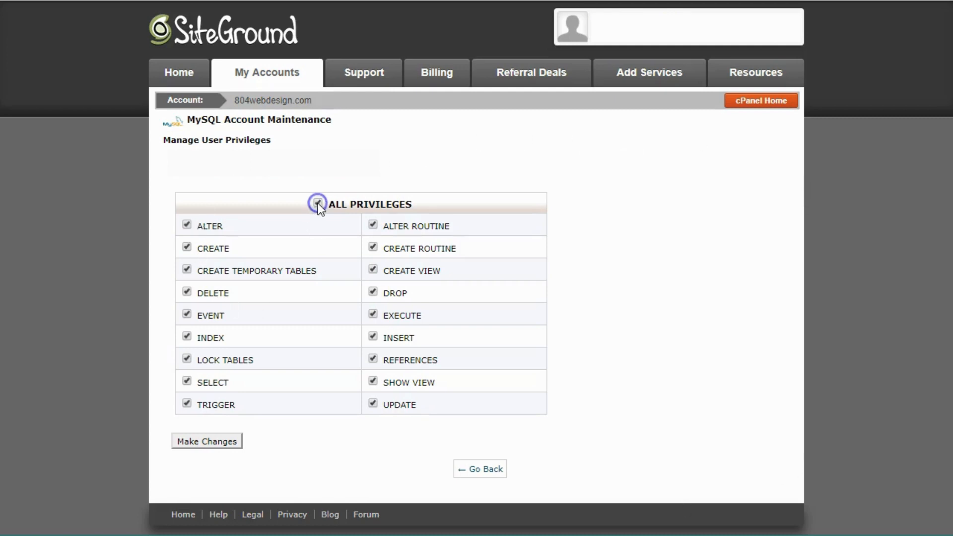
{"action": "left_click", "coordinate": [203, 443]}
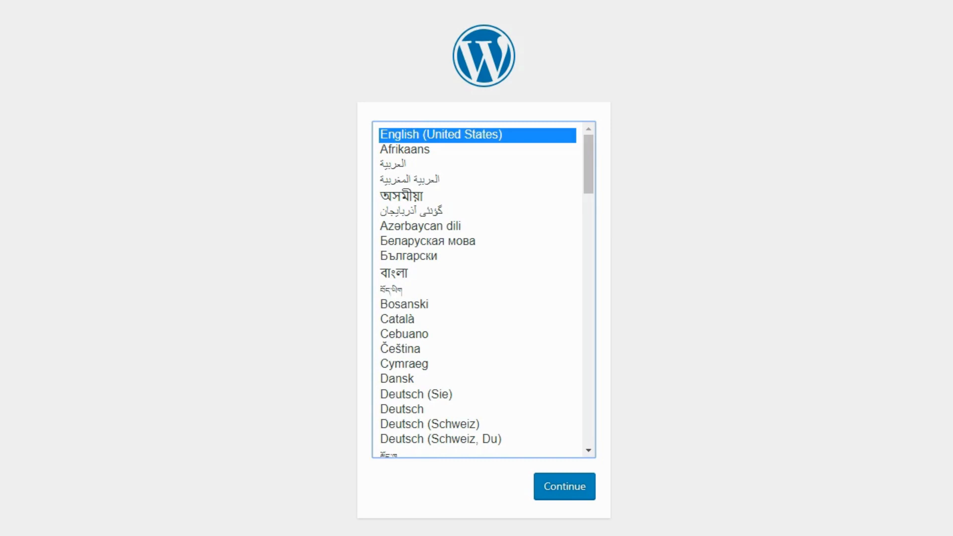
Step: Continue with English (United States) and proceed to the database connection form
{"action": "left_click", "coordinate": [549, 494]}
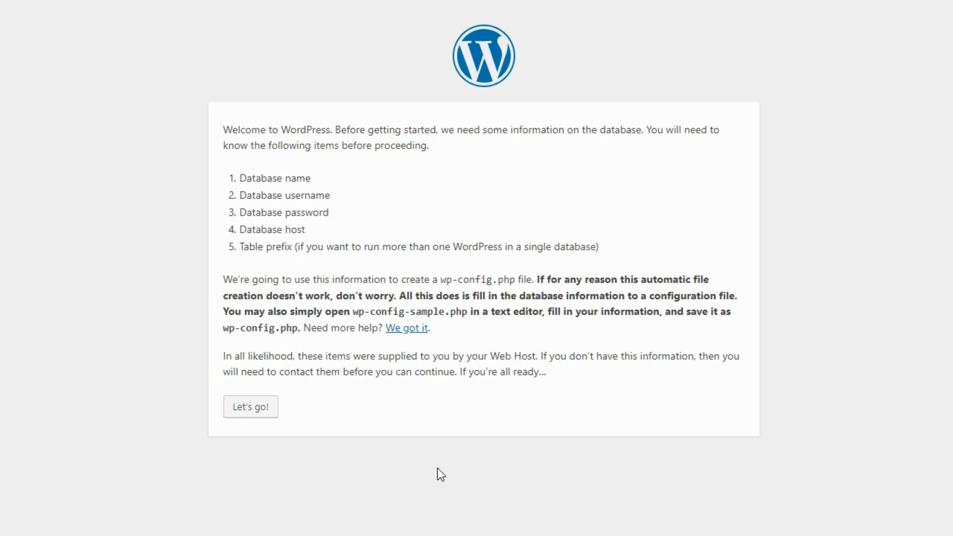
{"action": "left_click", "coordinate": [237, 414]}
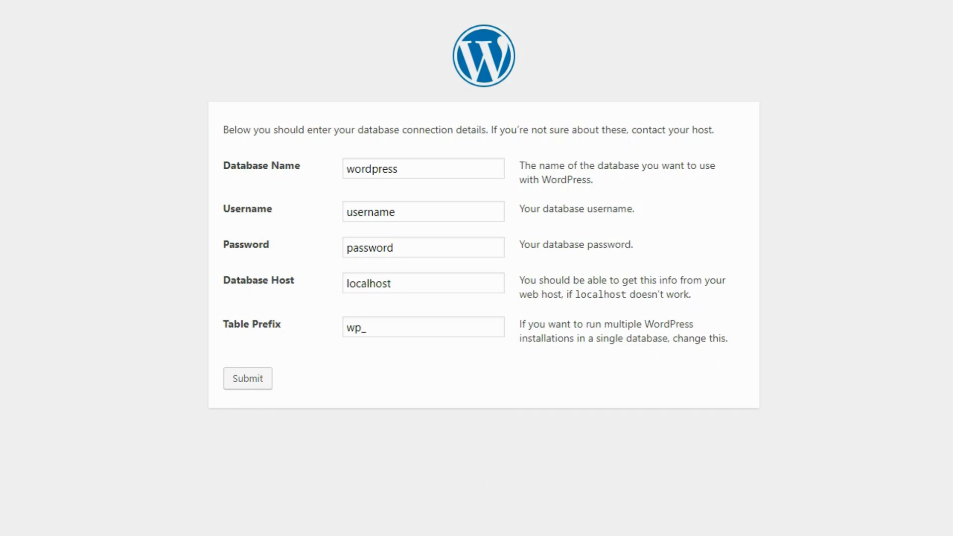
Step: Replace the default database name and username with the real ones, fill in the password, and submit
{"action": "double_click", "coordinate": [383, 168]}
{"action": "key", "text": "BackSpace"}
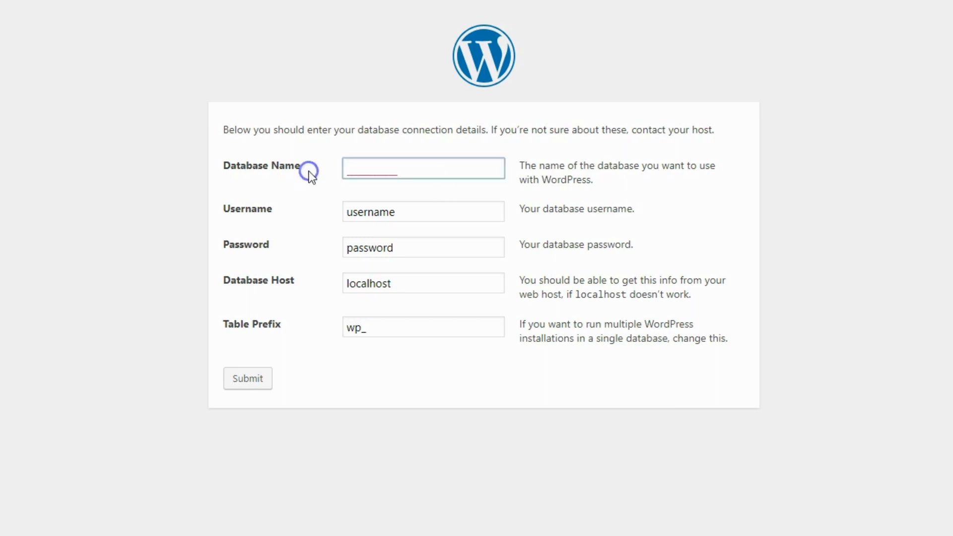
{"action": "key", "text": "ctrl+v"}
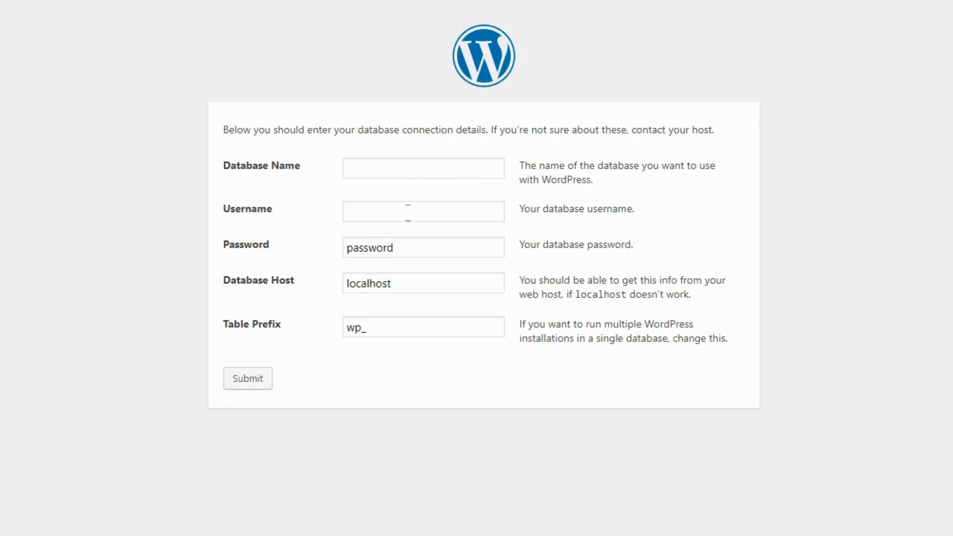
{"action": "left_click_drag", "start_coordinate": [409, 213], "coordinate": [309, 205]}
{"action": "key", "text": "ctrl+v"}
{"action": "left_click", "coordinate": [411, 256]}
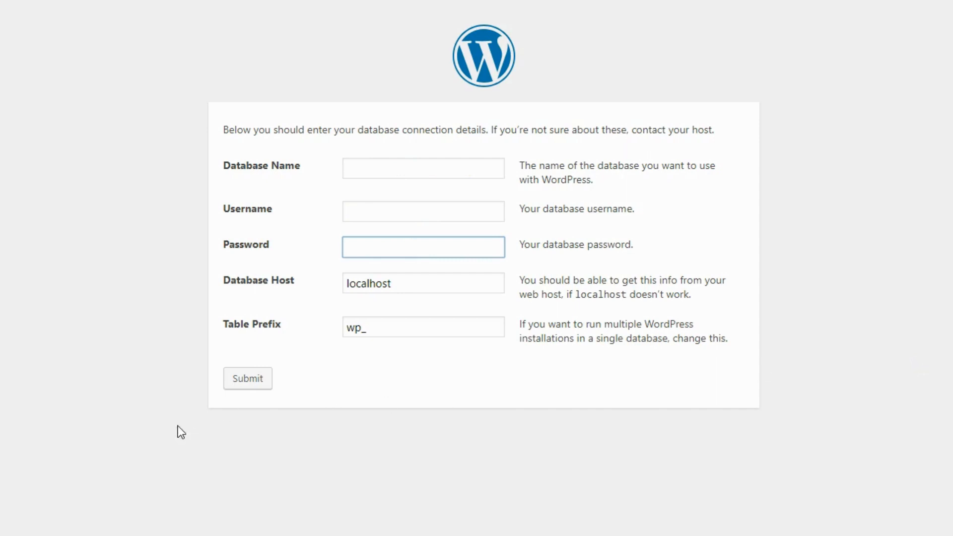
{"action": "left_click", "coordinate": [244, 380]}
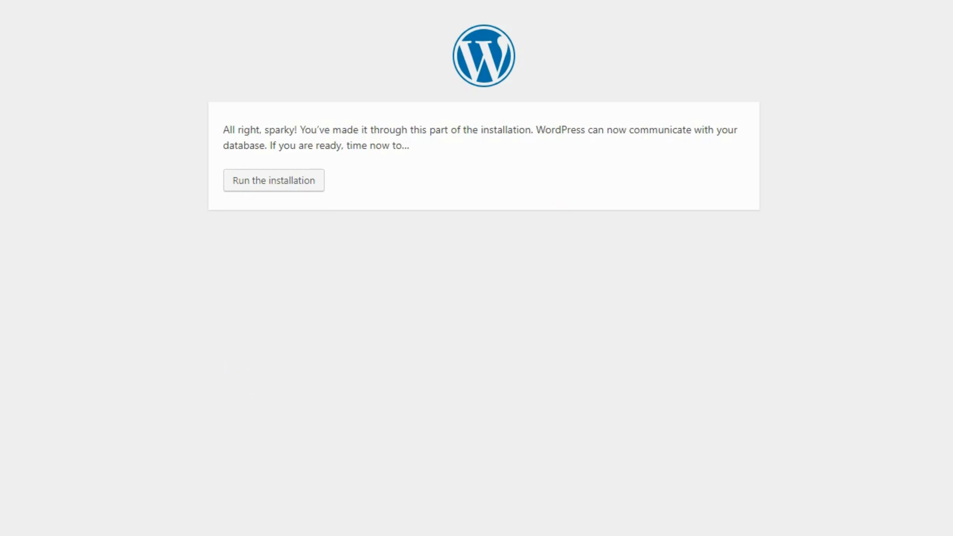
Step: Run the installation and enter site title 'Major in WP Demo Site' plus the admin username
{"action": "left_click", "coordinate": [253, 189]}
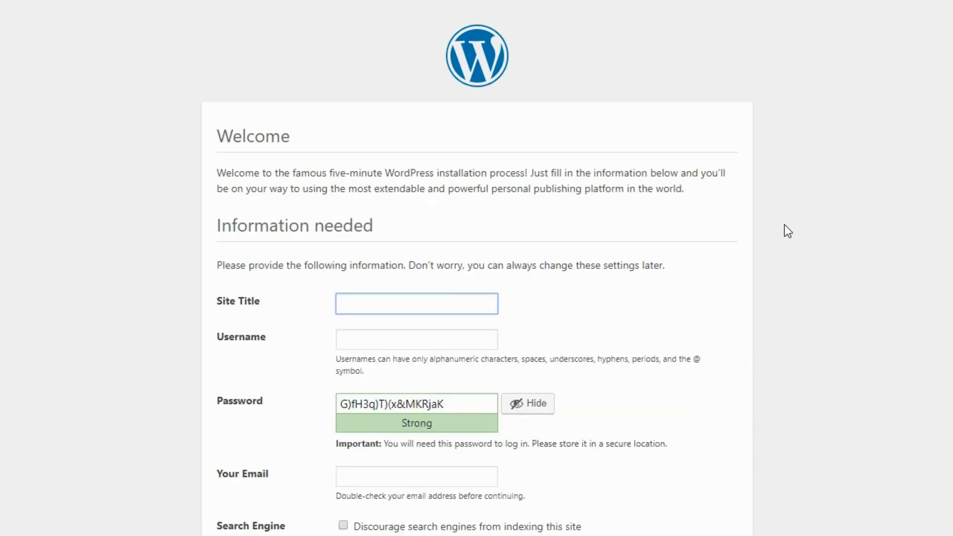
{"action": "scroll", "coordinate": [928, 220], "scroll_direction": "down", "scroll_amount": 2}
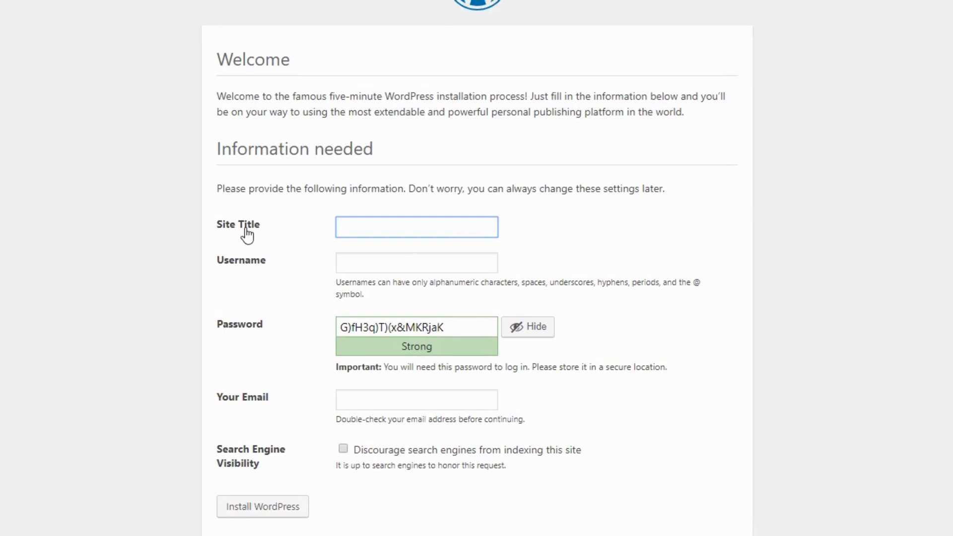
{"action": "left_click", "coordinate": [350, 225]}
{"action": "type", "text": "Major in WP D"}
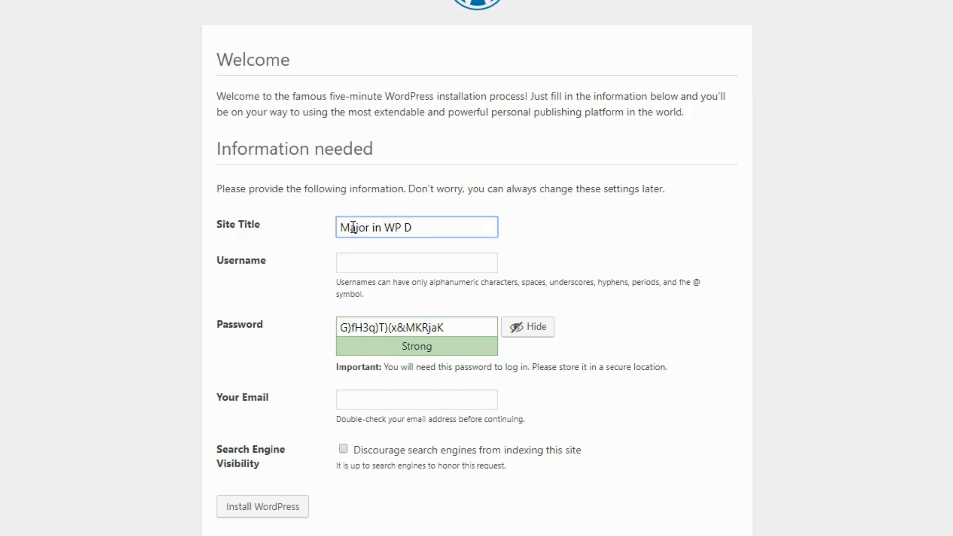
{"action": "type", "text": "emo Site"}
{"action": "left_click", "coordinate": [375, 255]}
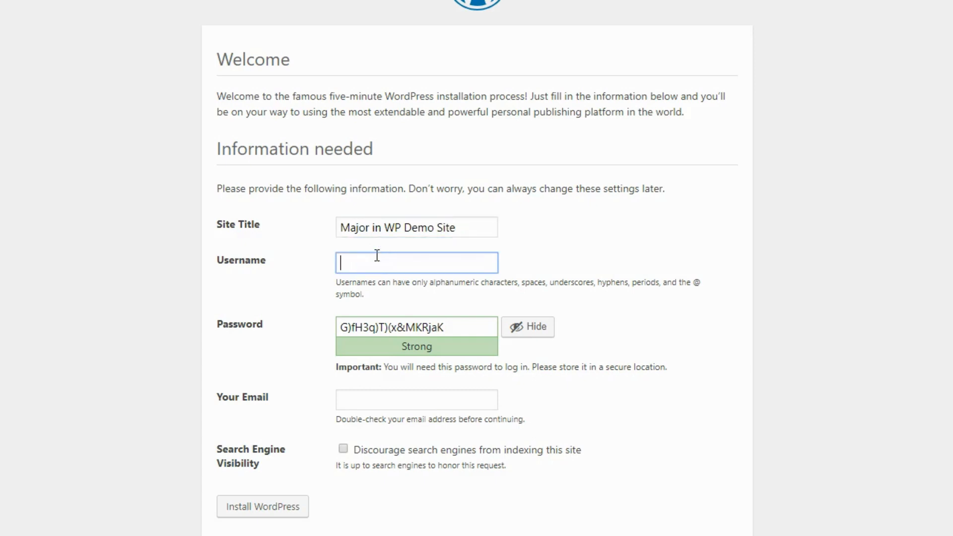
{"action": "type", "text": "majorinwp"}
Step: Set the admin password and e-mail, discourage search engine indexing, and install WordPress
{"action": "left_click", "coordinate": [531, 329]}
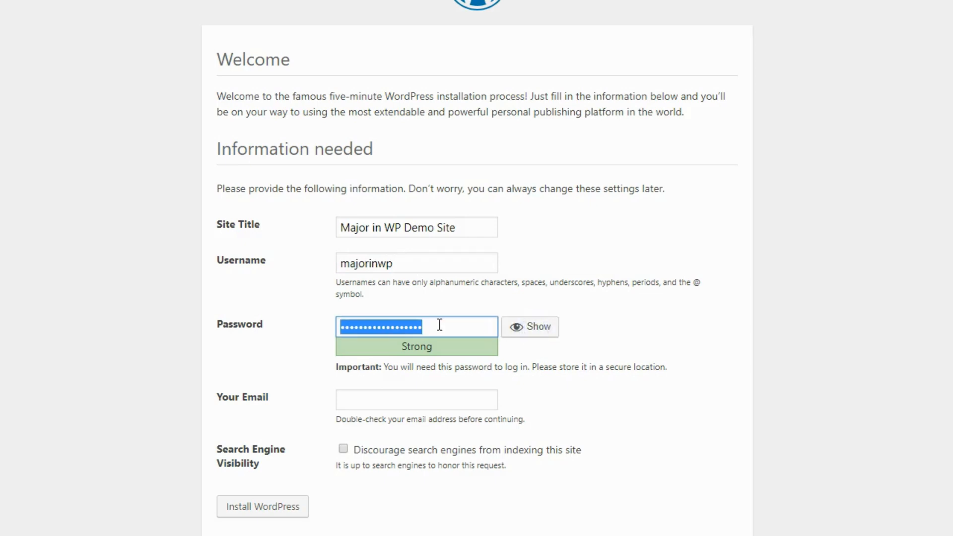
{"action": "type", "text": "•••••••••"}
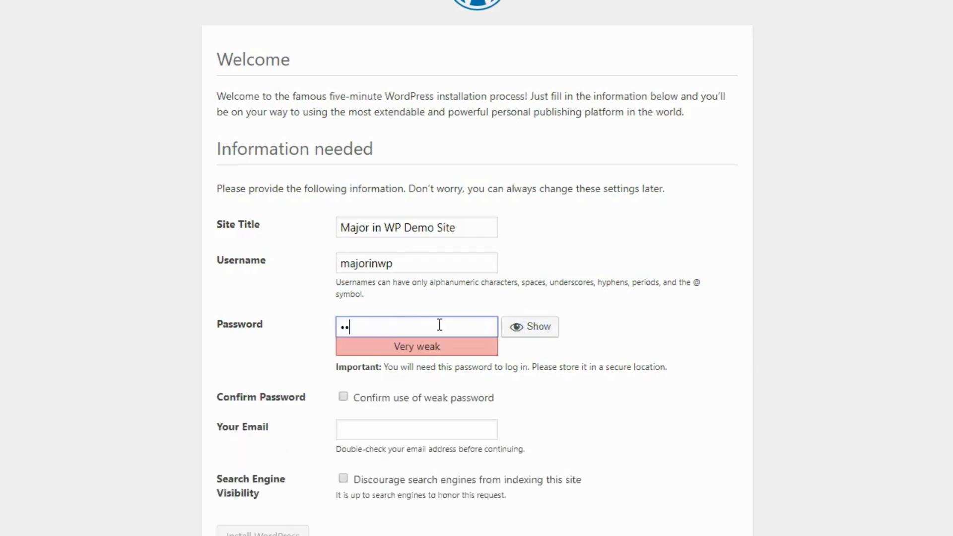
{"action": "type", "text": "•••"}
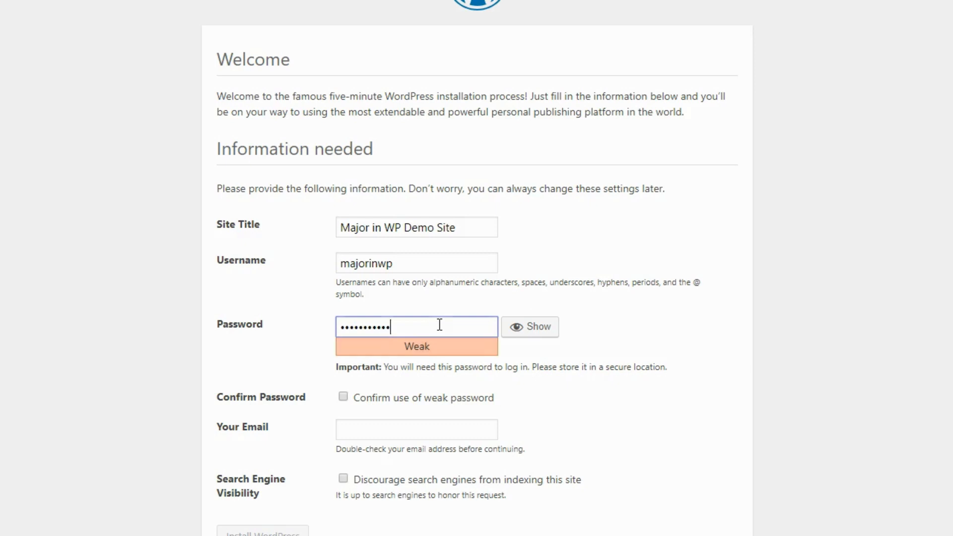
{"action": "type", "text": "•"}
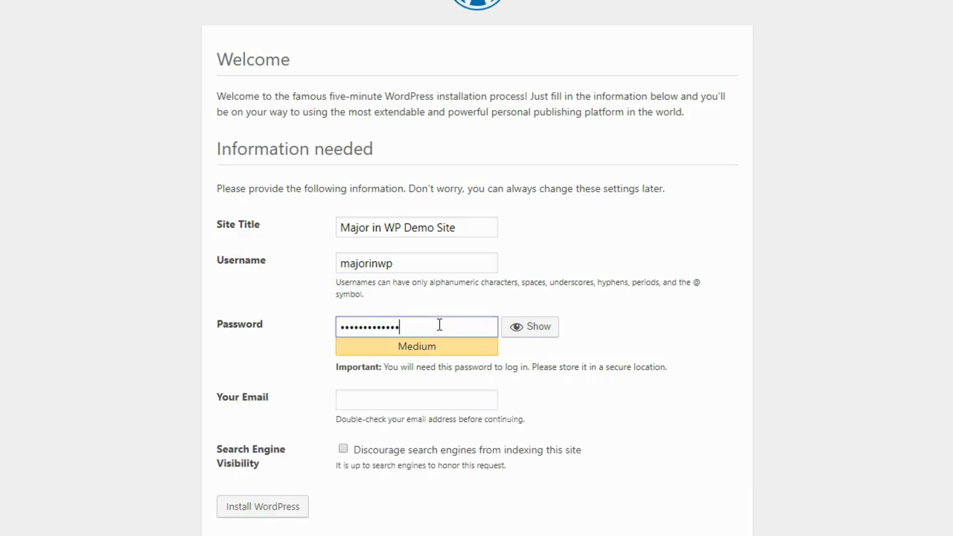
{"action": "left_click", "coordinate": [383, 404]}
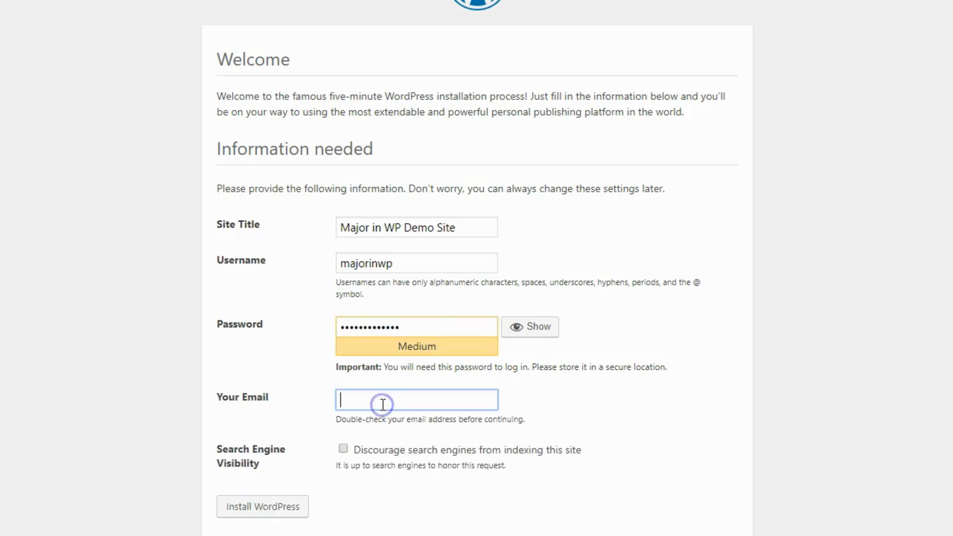
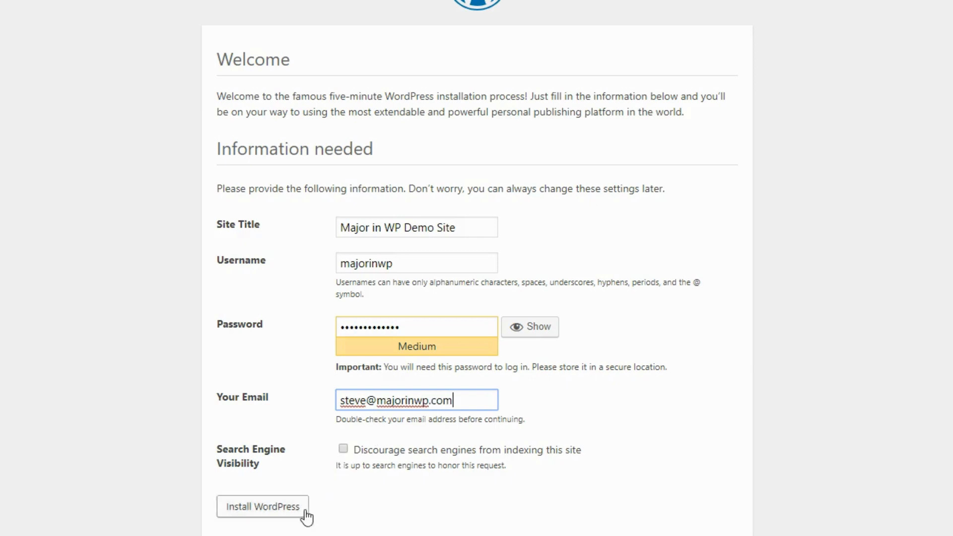
{"action": "left_click", "coordinate": [346, 449]}
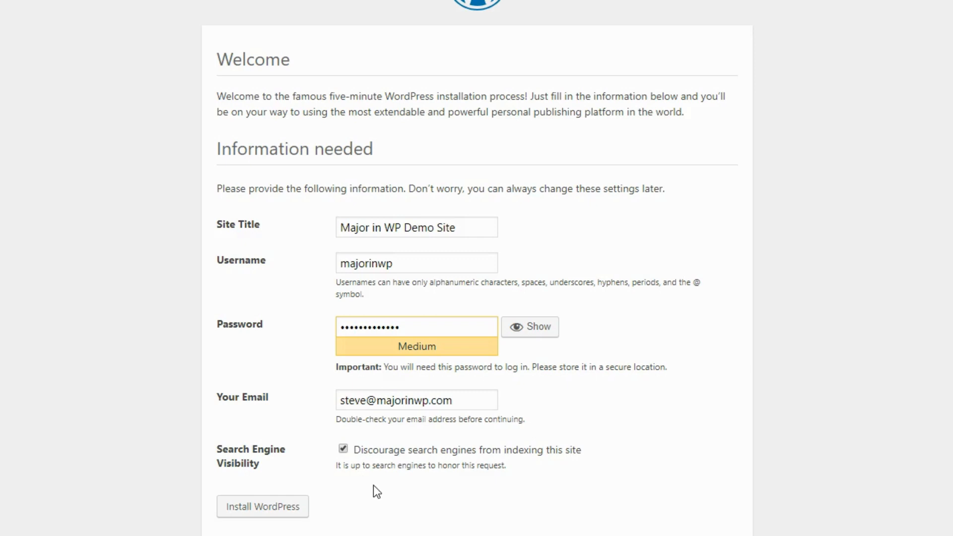
{"action": "left_click", "coordinate": [274, 510]}
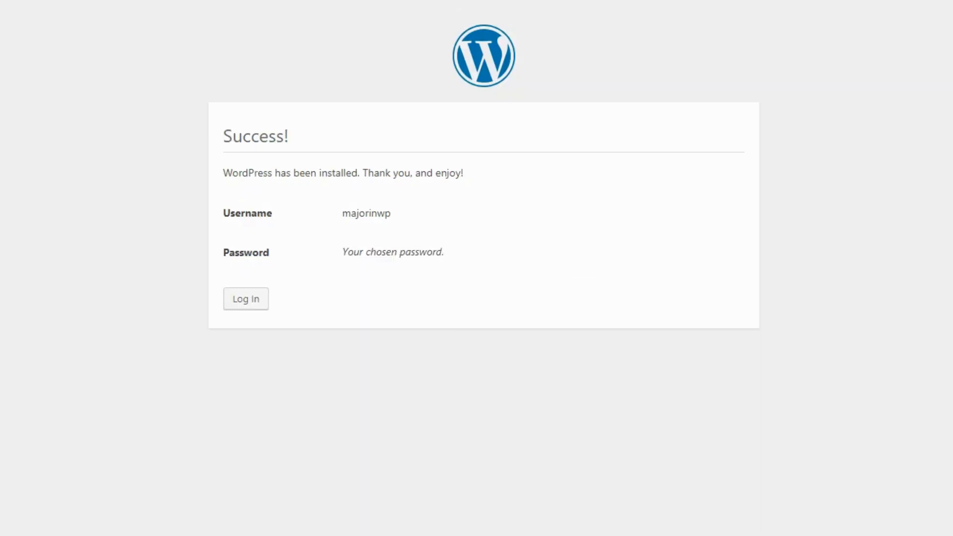
Step: Paste the copied admin username into the login form, strip its leading space, and enter the password
{"action": "left_click_drag", "start_coordinate": [396, 217], "coordinate": [342, 217]}
{"action": "key", "text": "ctrl+c"}
{"action": "left_click", "coordinate": [246, 300]}
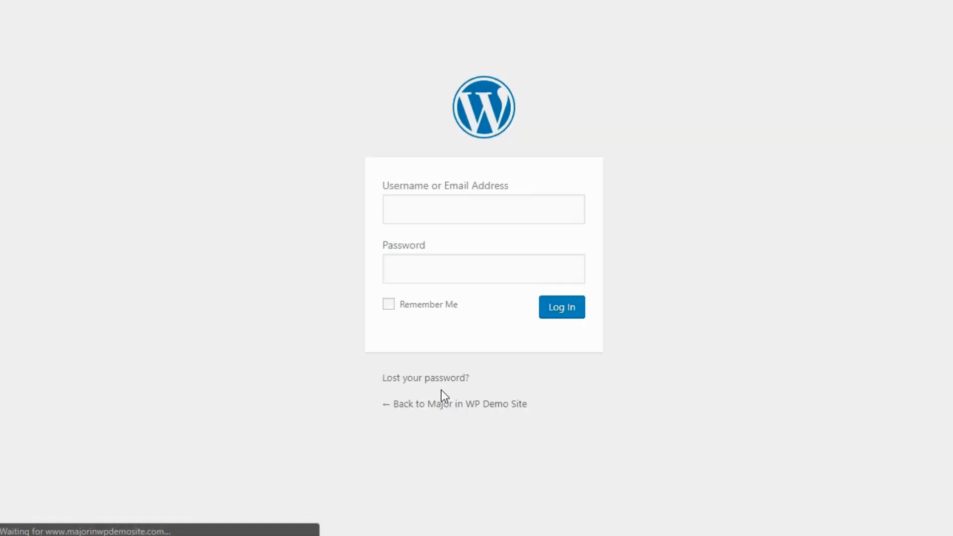
{"action": "left_click", "coordinate": [466, 209]}
{"action": "key", "text": "ctrl+v"}
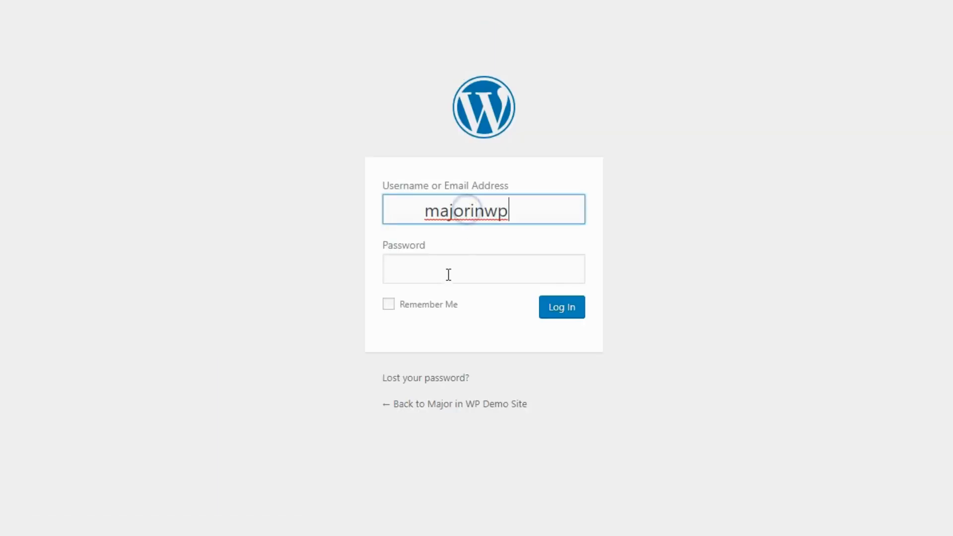
{"action": "left_click_drag", "start_coordinate": [426, 211], "coordinate": [360, 206]}
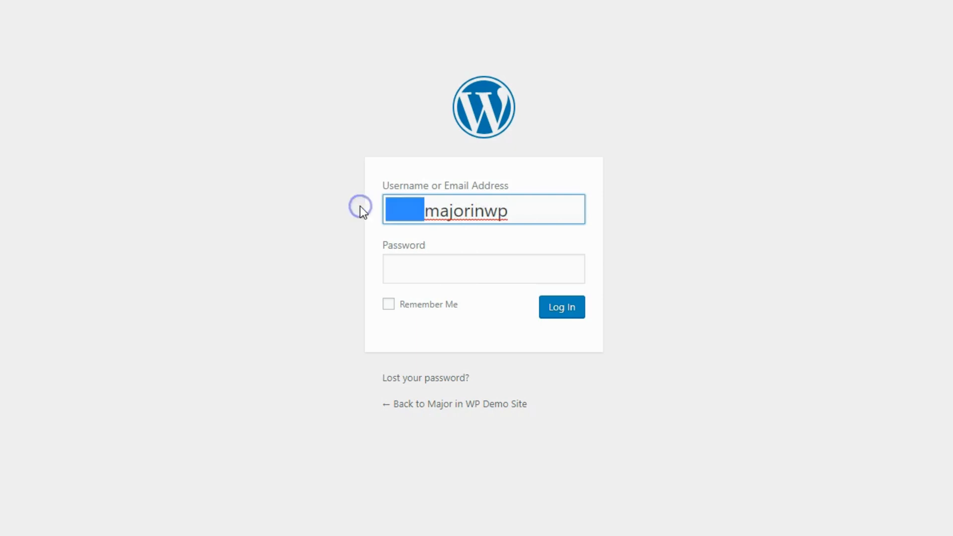
{"action": "key", "text": "BackSpace"}
{"action": "left_click", "coordinate": [399, 276]}
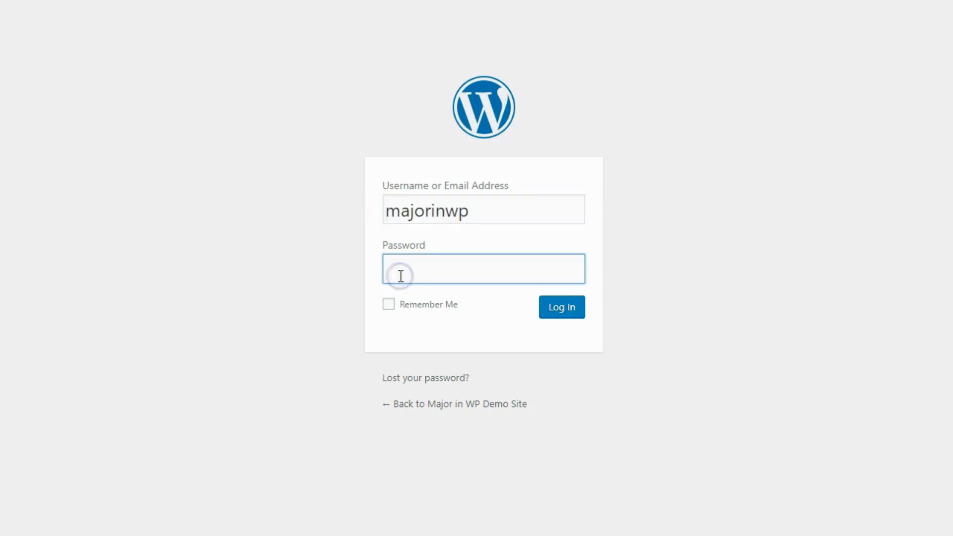
{"action": "type", "text": "**************"}
Step: Log in to reach the Major in WP Demo Site admin Dashboard
{"action": "left_click", "coordinate": [561, 313]}
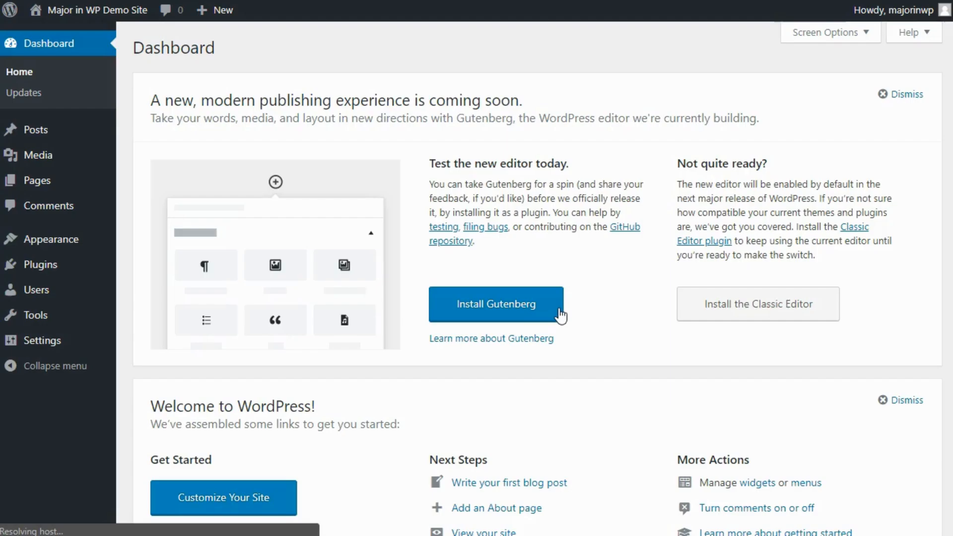